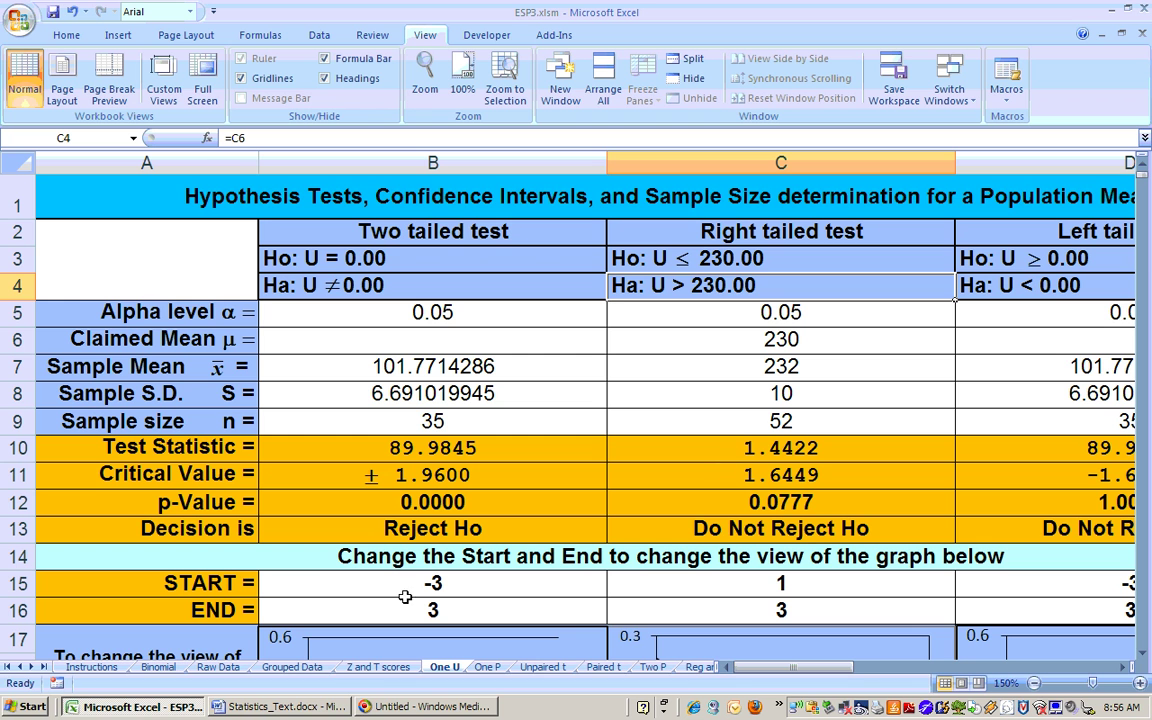
Step: Scroll down to bring the graphs below the test table into view
click(800, 310)
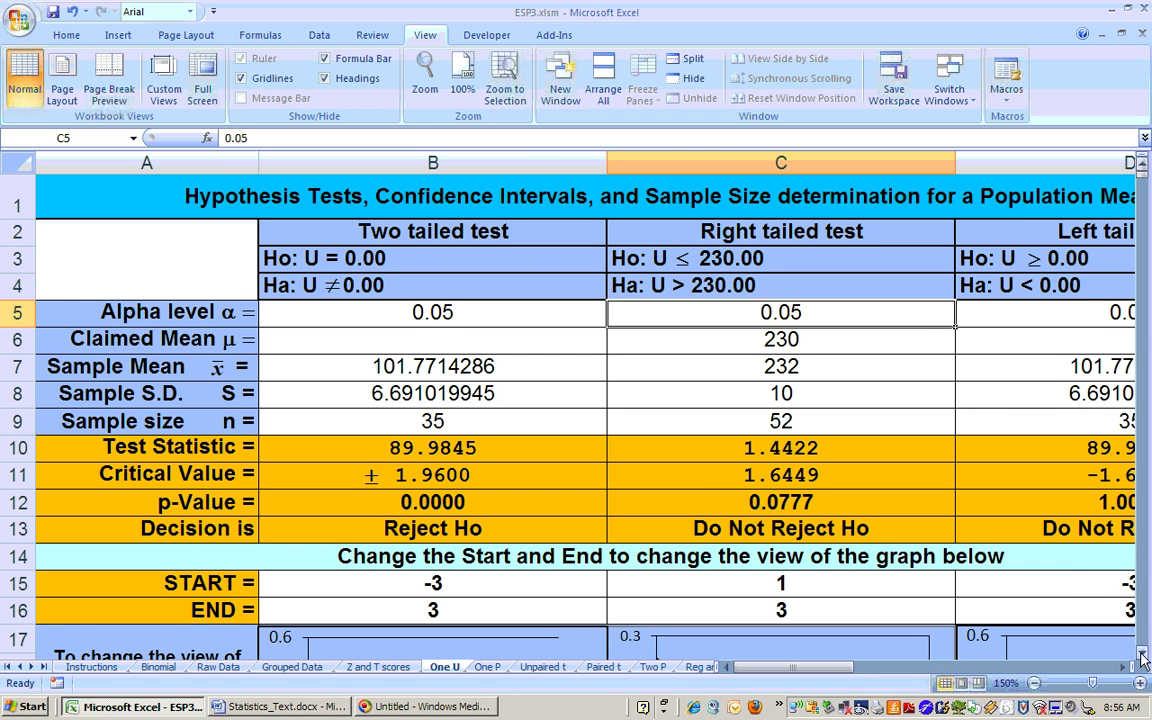
click(1143, 652)
click(1143, 653)
click(1143, 655)
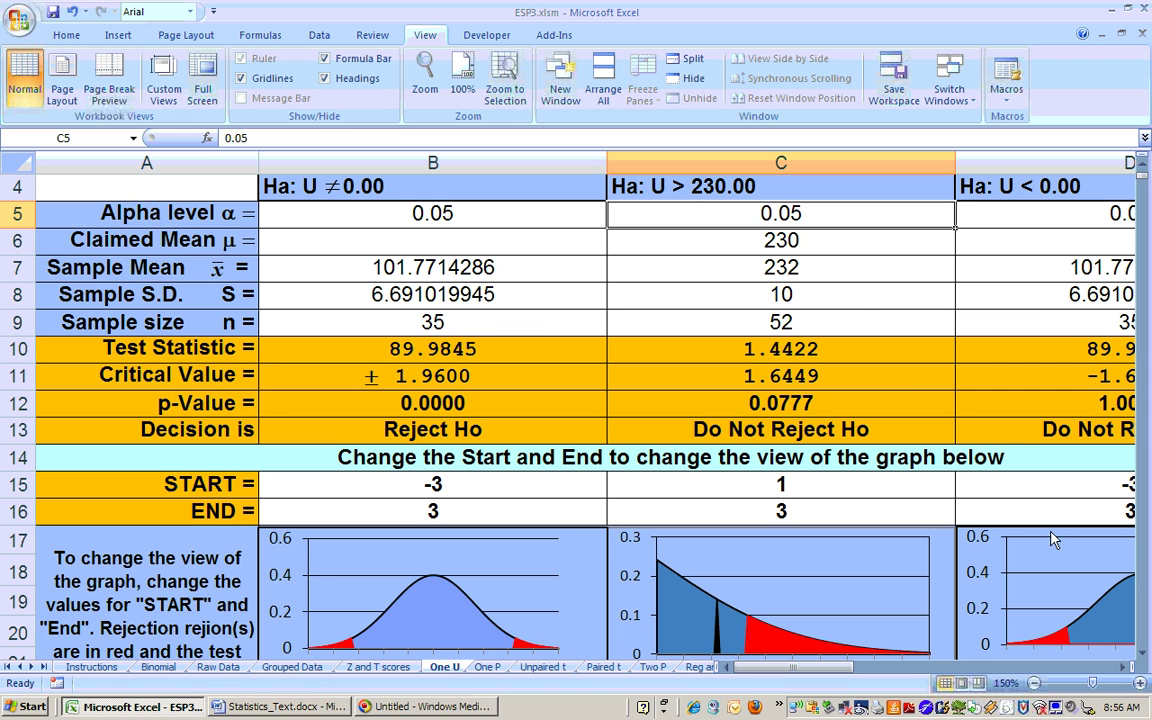
scroll(1085, 648, down, 1)
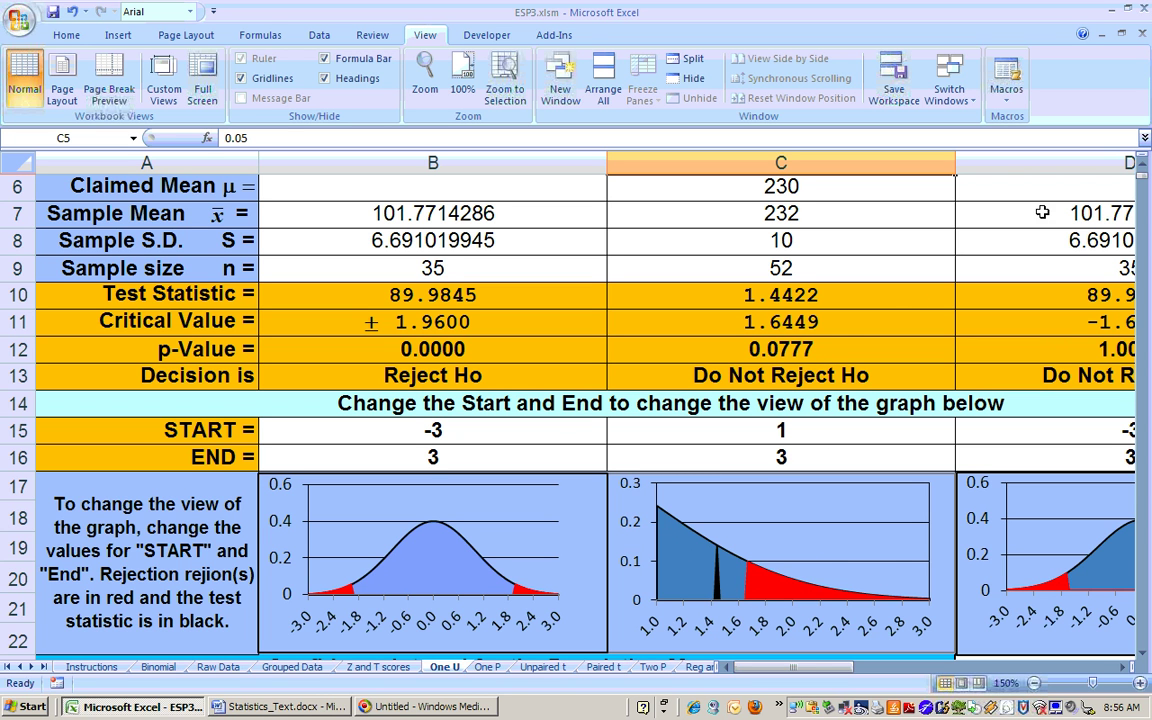
Step: Set the right-tailed alpha level in C5 to 0.1 and inspect the test statistic formula
click(1142, 165)
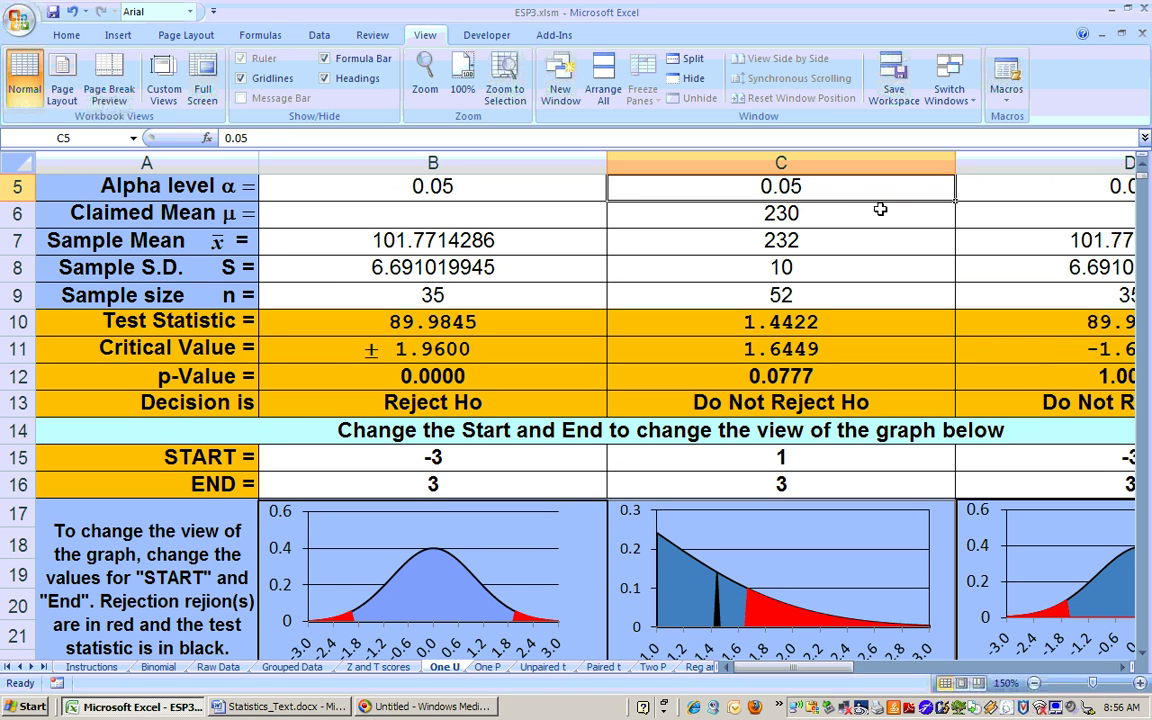
text(.)
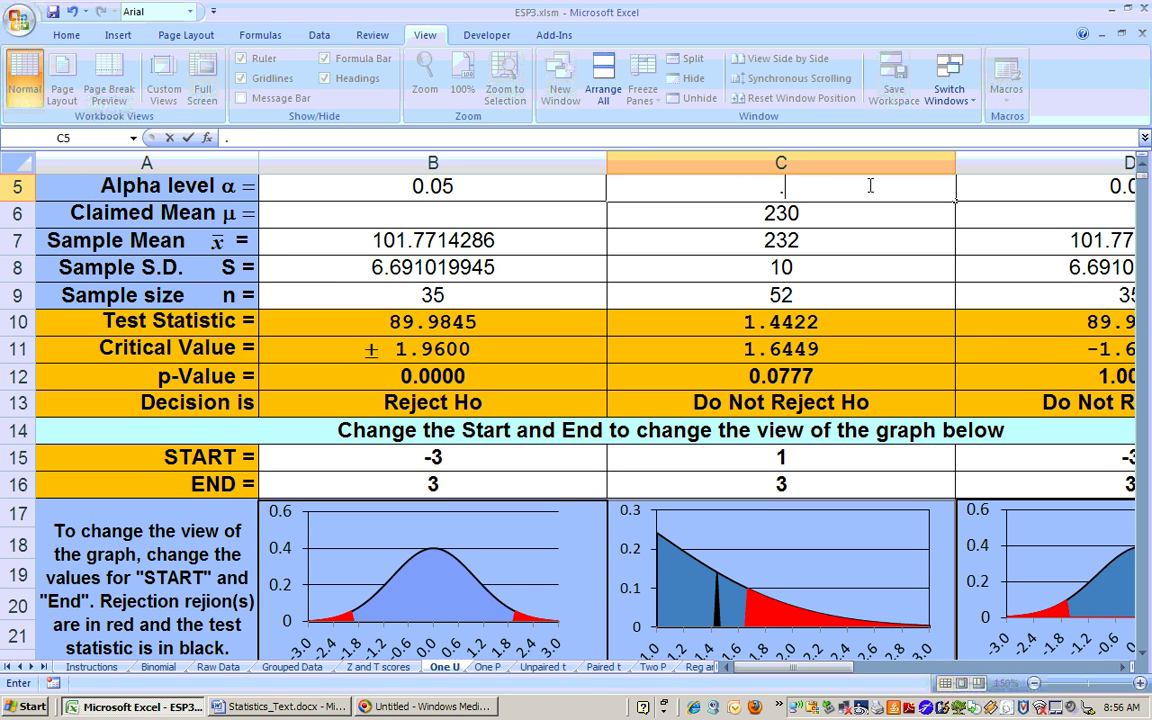
text(1)
key(Return)
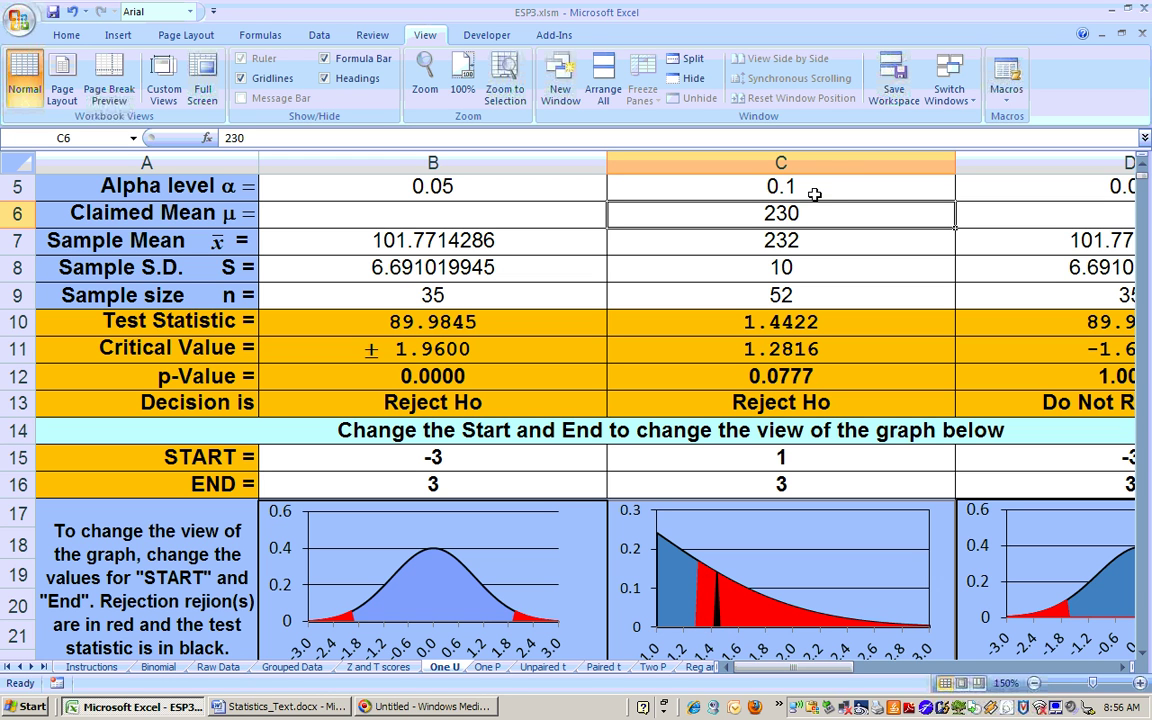
click(733, 326)
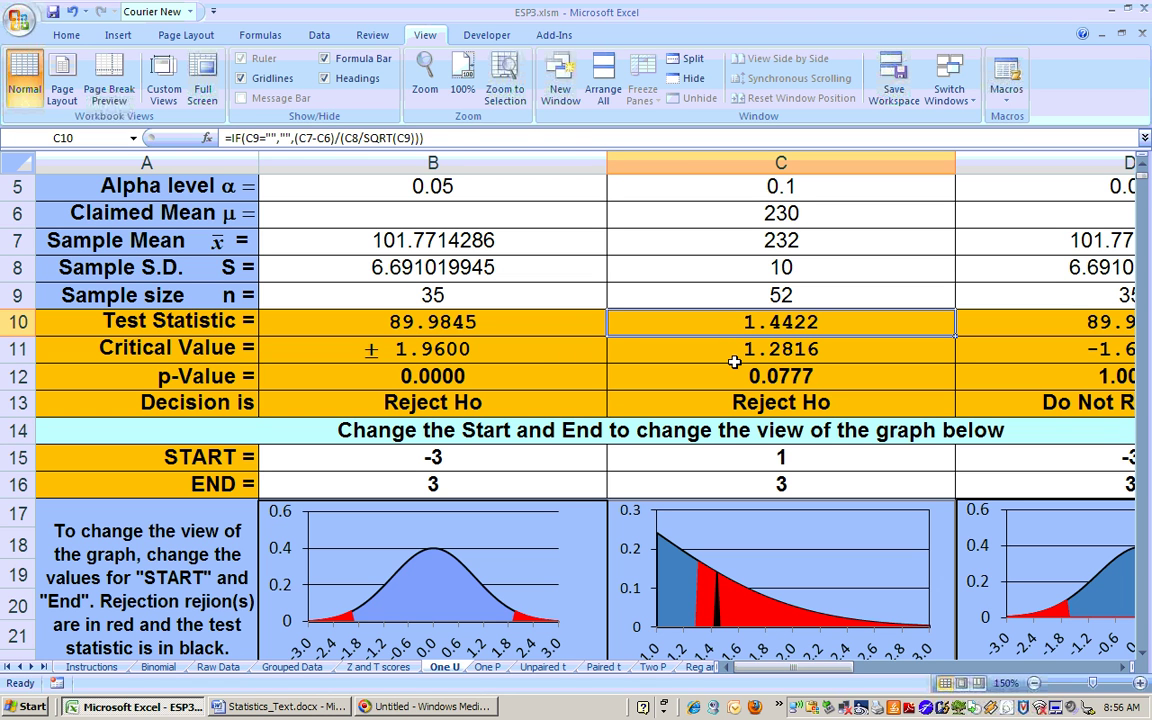
Step: Check the critical value formula, then go to the 'Z and T scores' sheet
click(730, 352)
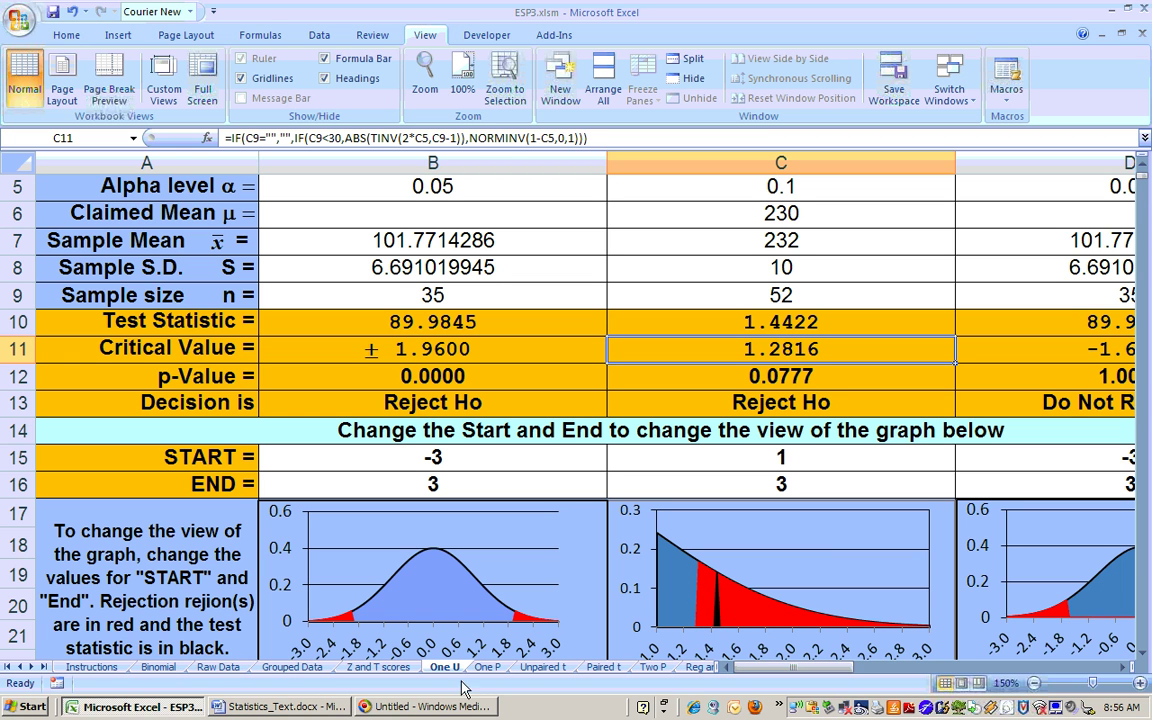
click(363, 668)
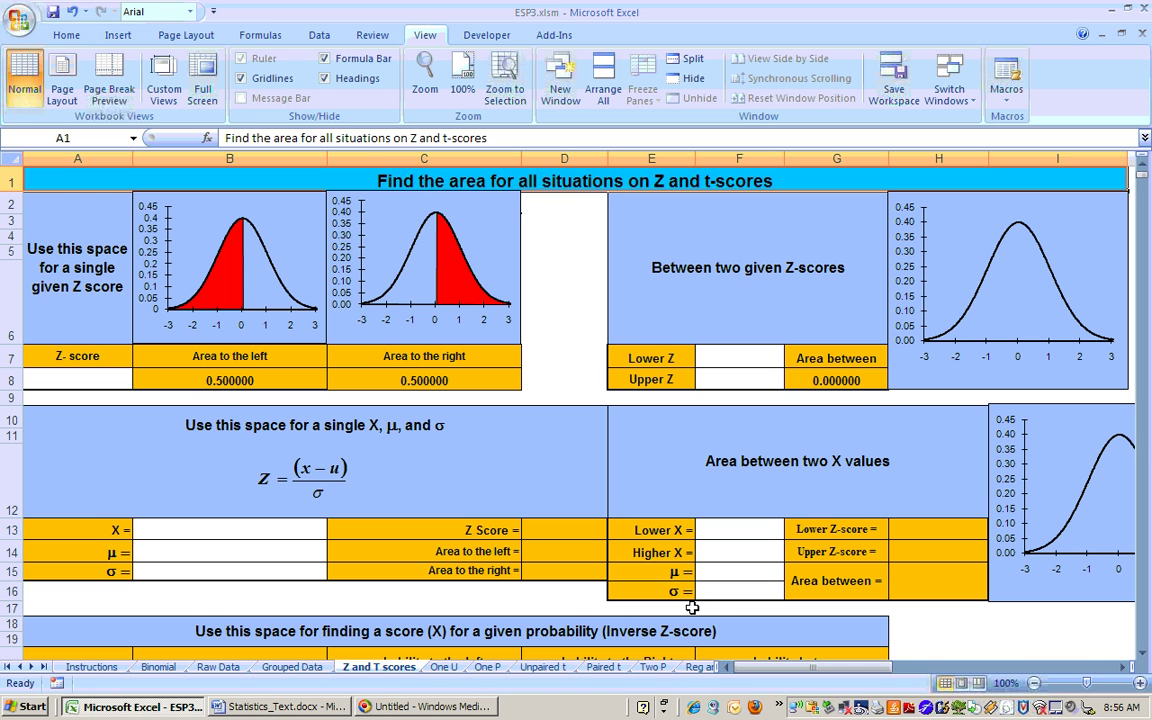
Step: Enter mean 0, σ 1 and right-tail probability 0.1 in the inverse Z-score table, then return to One U
click(1141, 653)
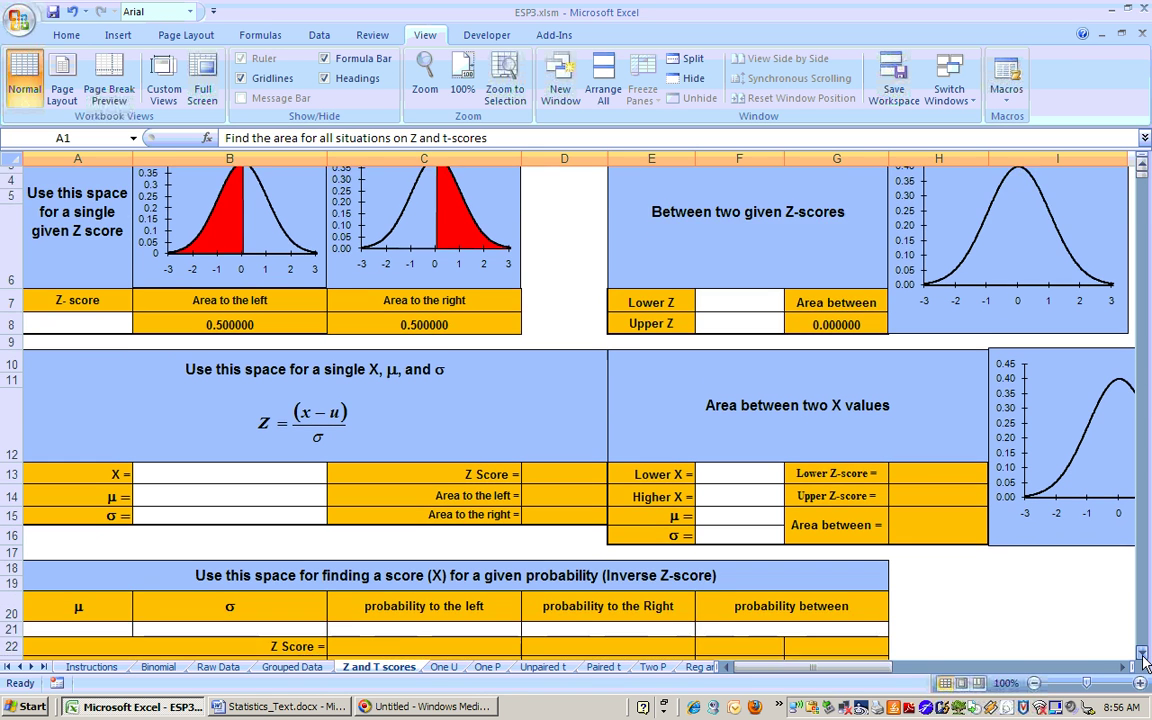
click(91, 507)
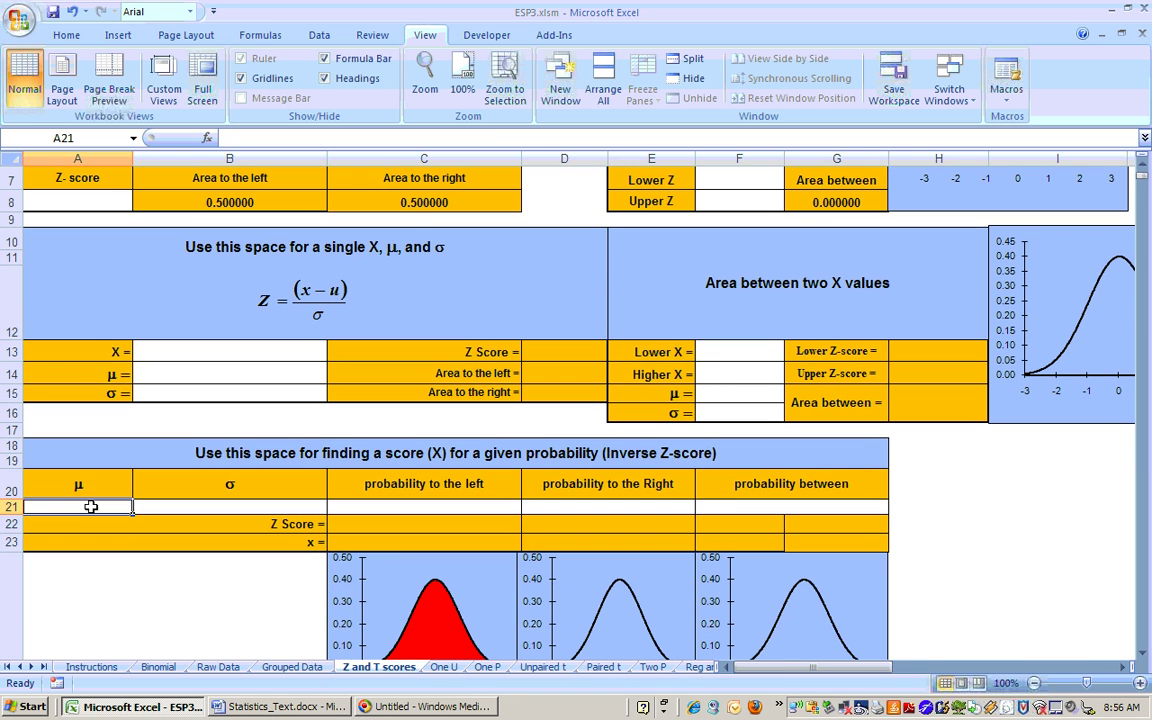
text(0)
key(Tab)
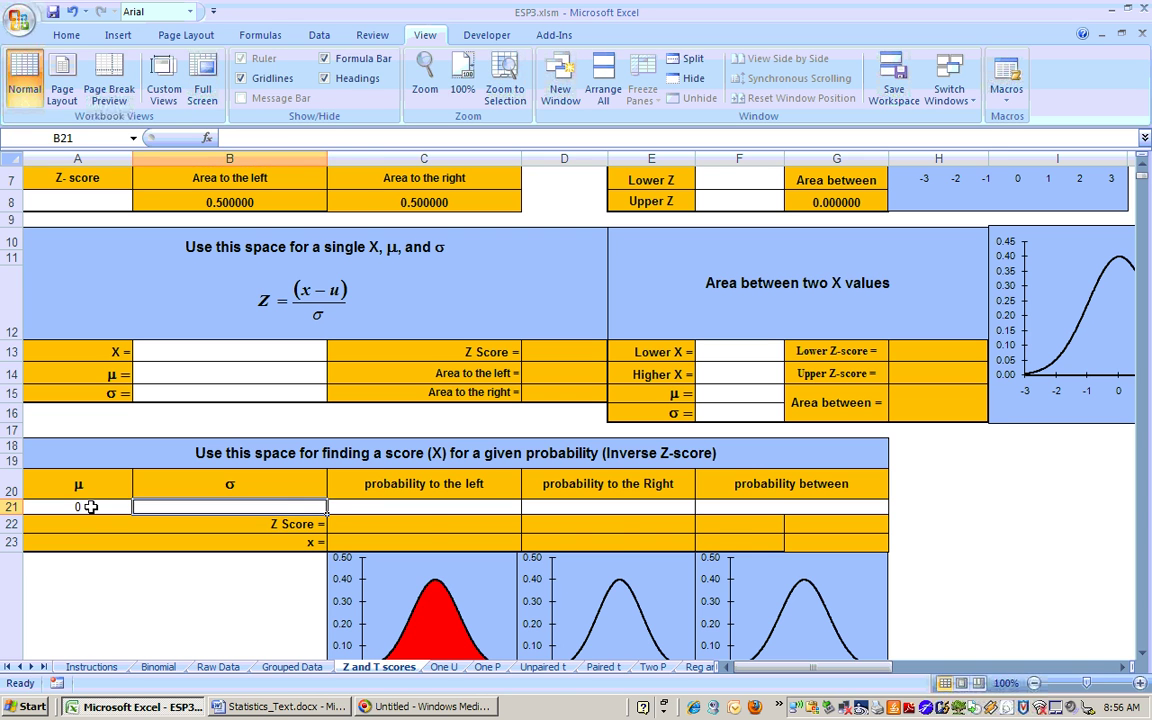
text(1)
key(Tab)
key(Tab)
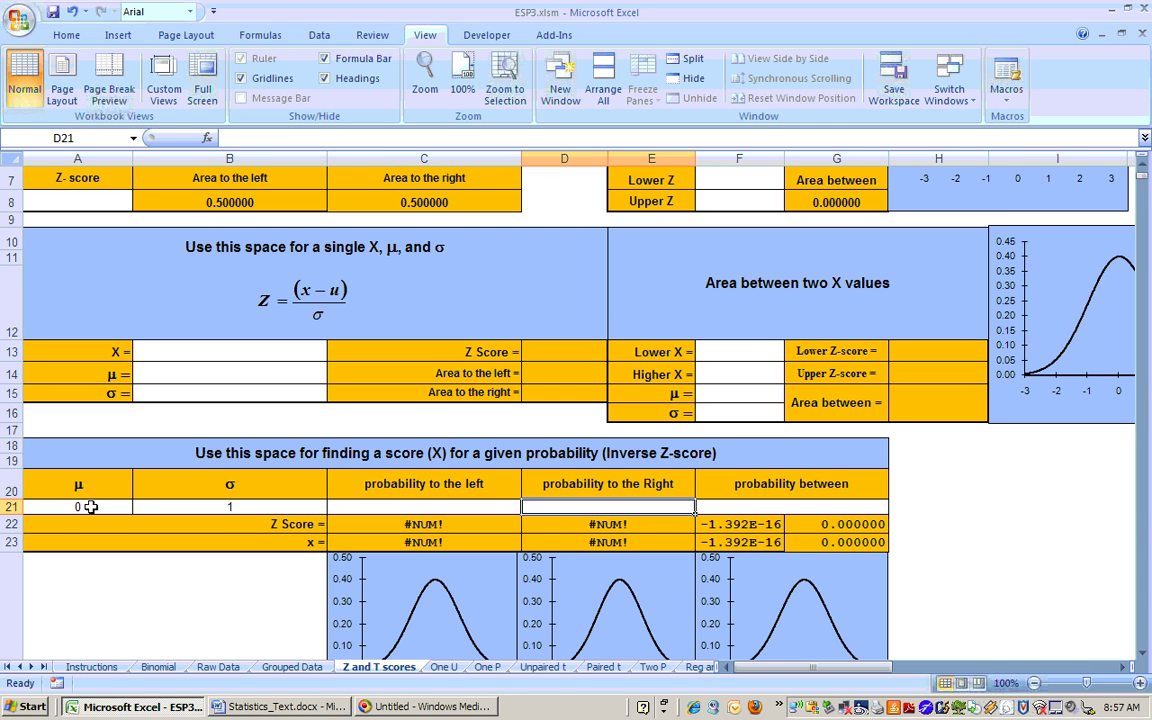
text(.1)
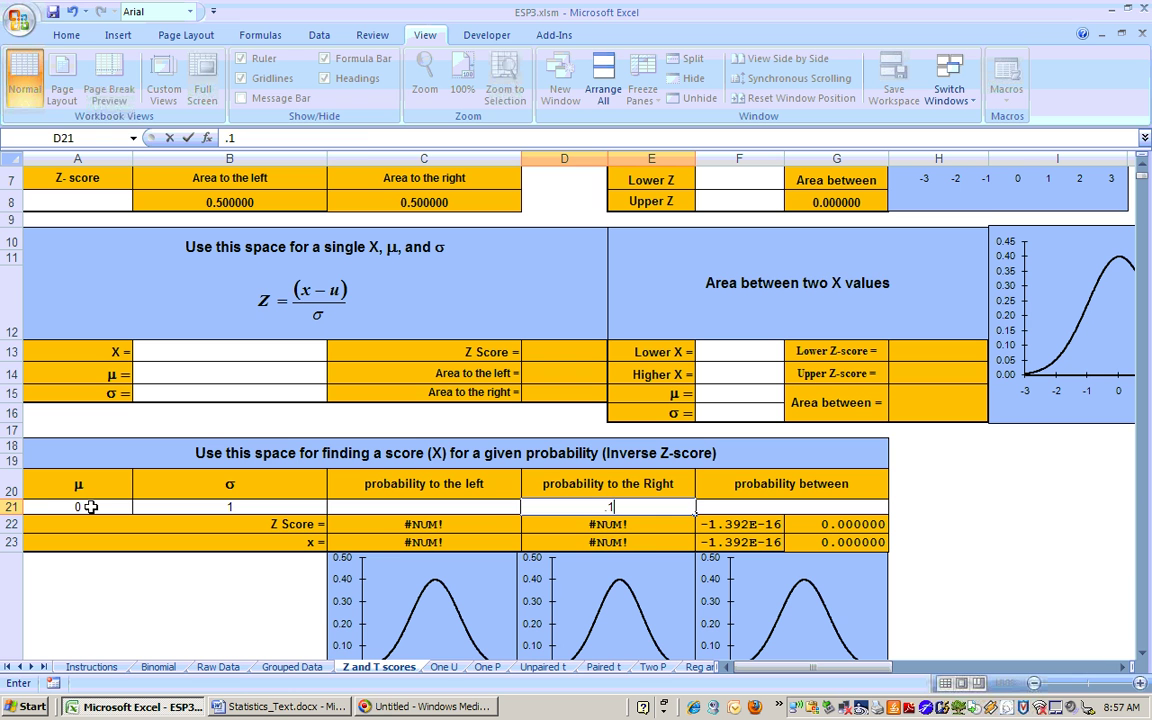
key(Return)
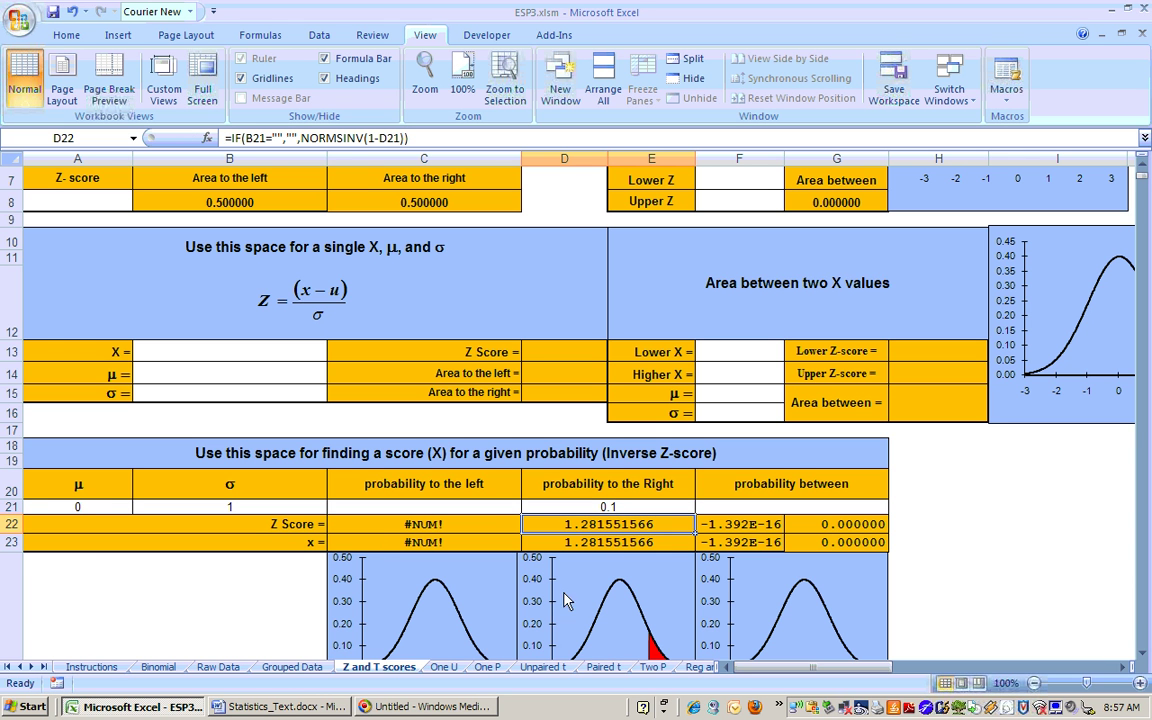
click(443, 666)
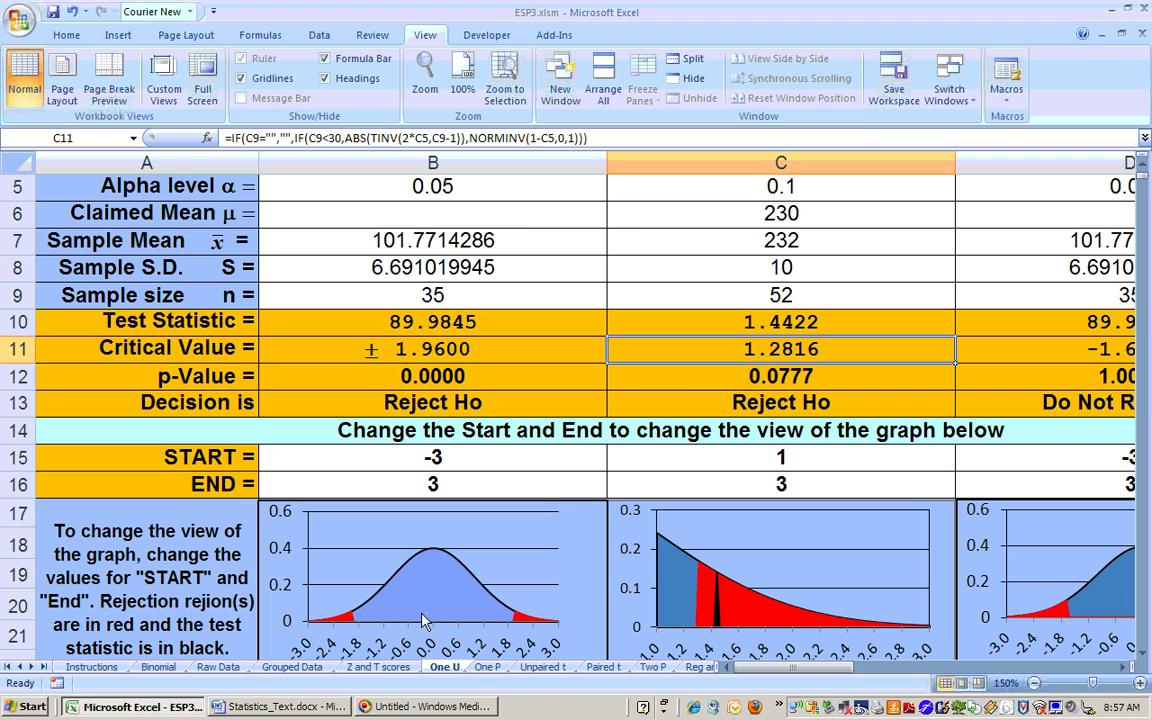
Step: Compare with the Example 1b table in Word, then return to Excel's 'Z and T scores' sheet
click(291, 712)
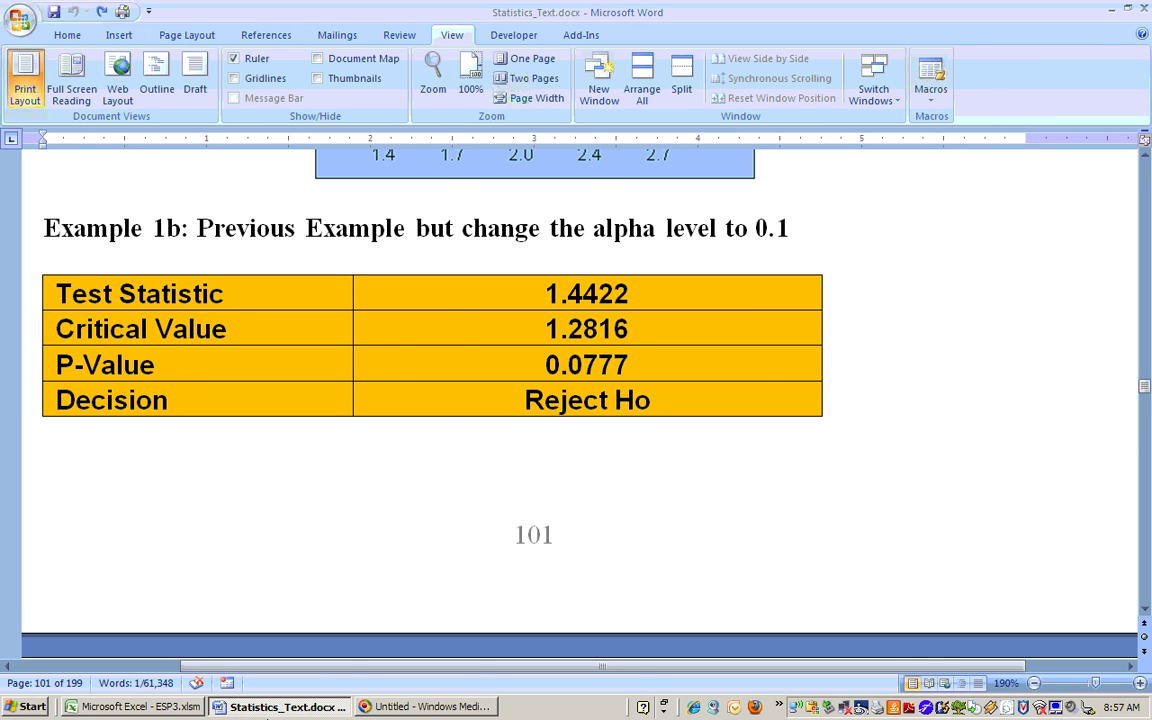
click(172, 710)
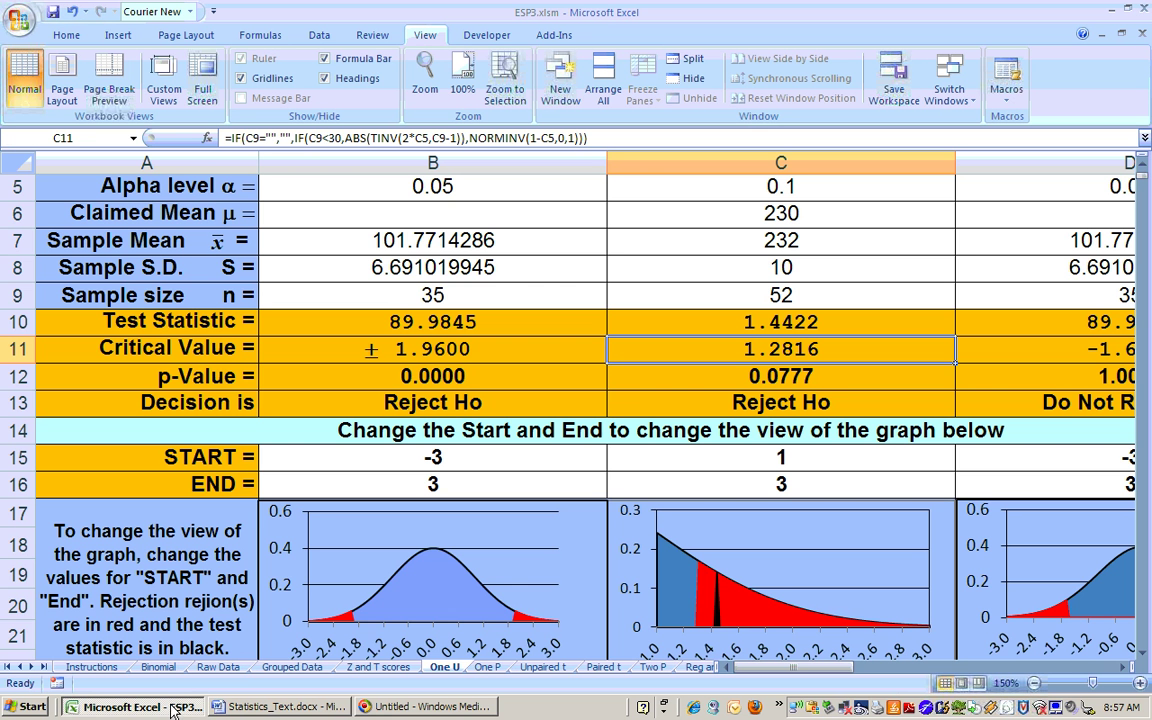
click(379, 668)
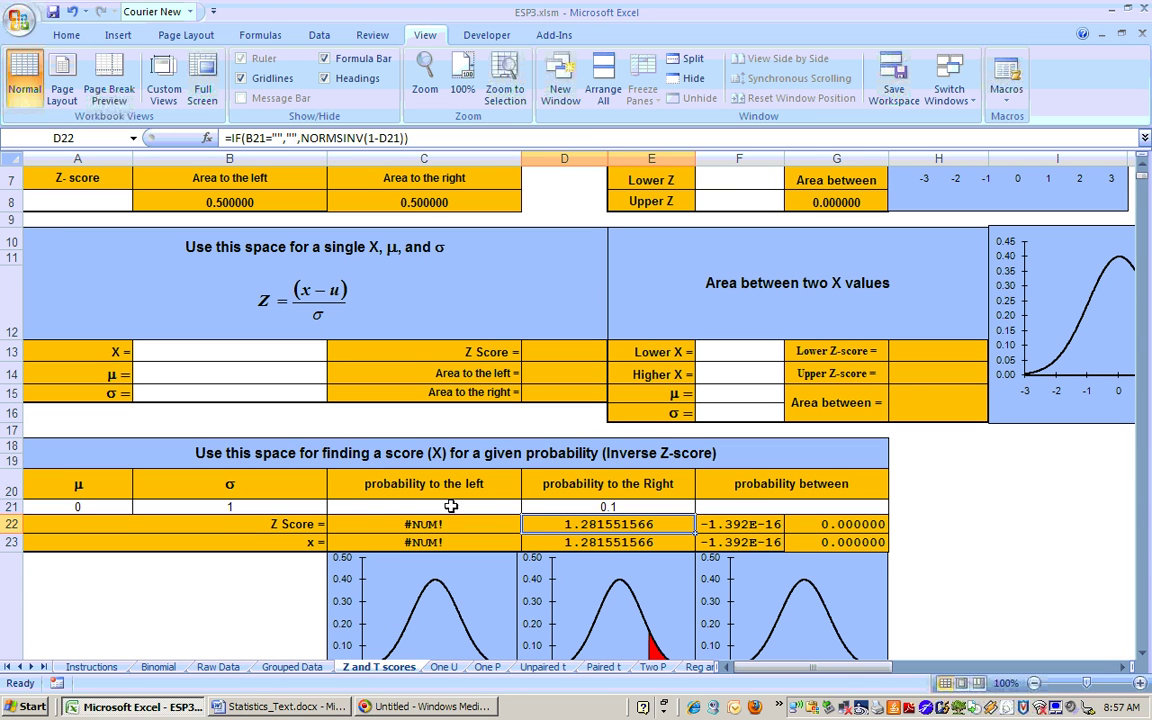
Step: Change the right-tail probability in D21 to 0.05, then go back to the One U sheet
click(563, 508)
text(.)
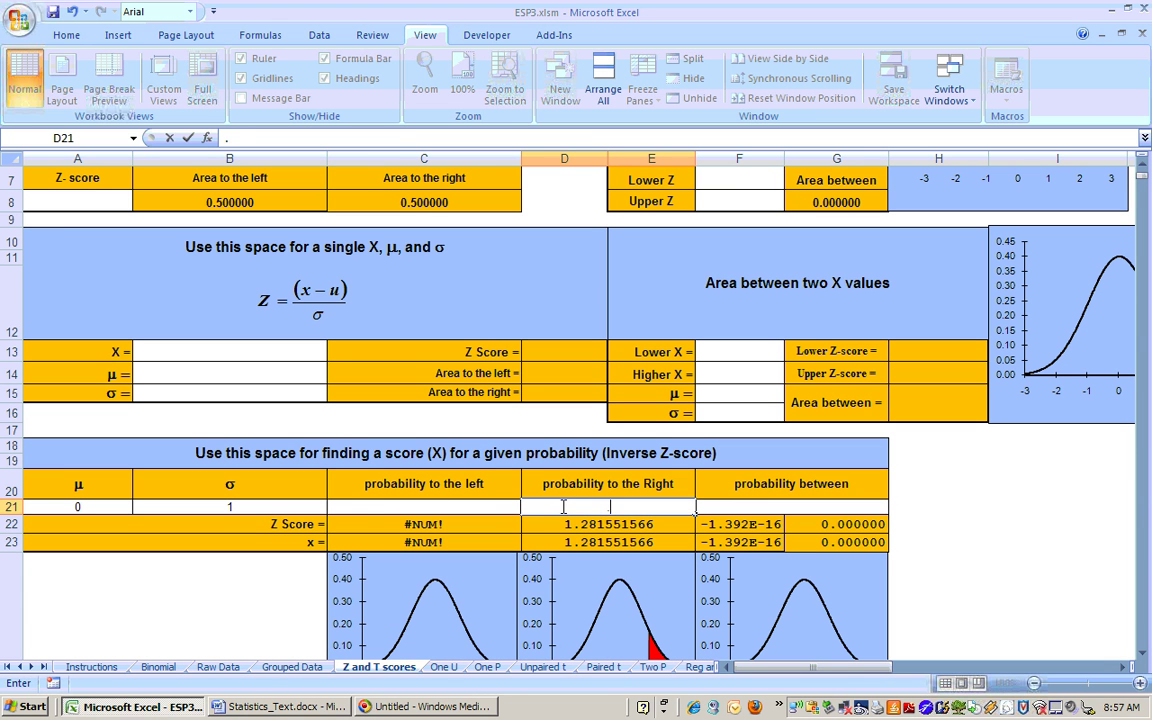
text(05)
key(Return)
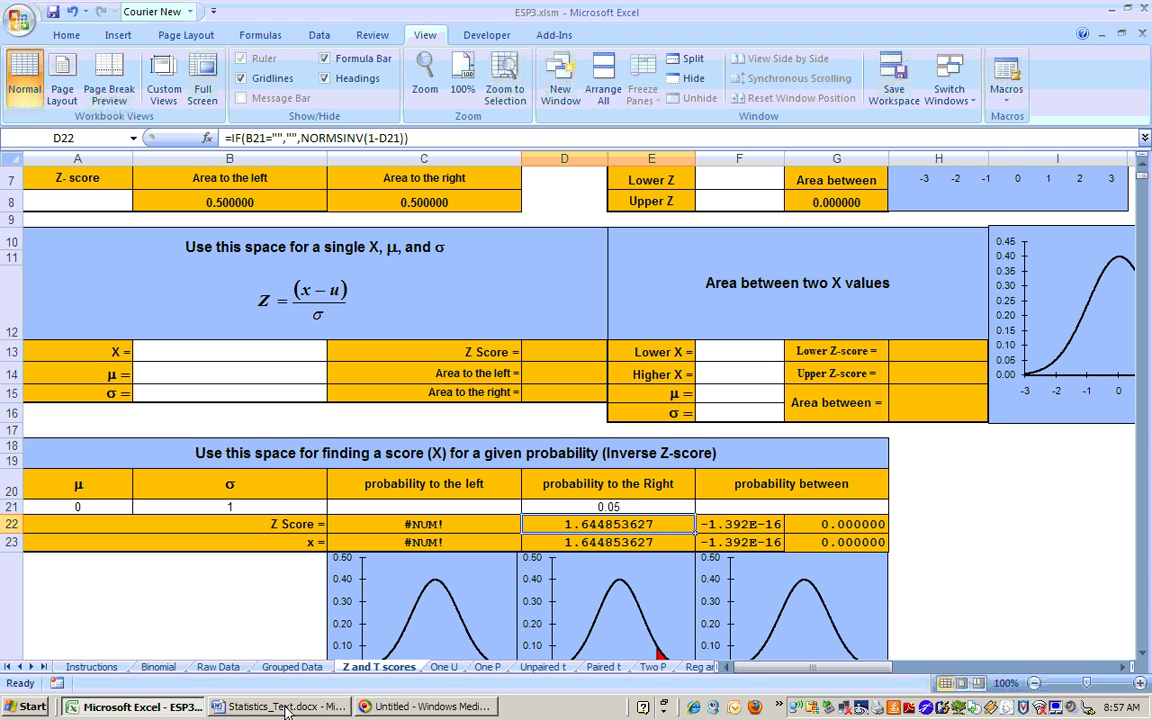
click(440, 668)
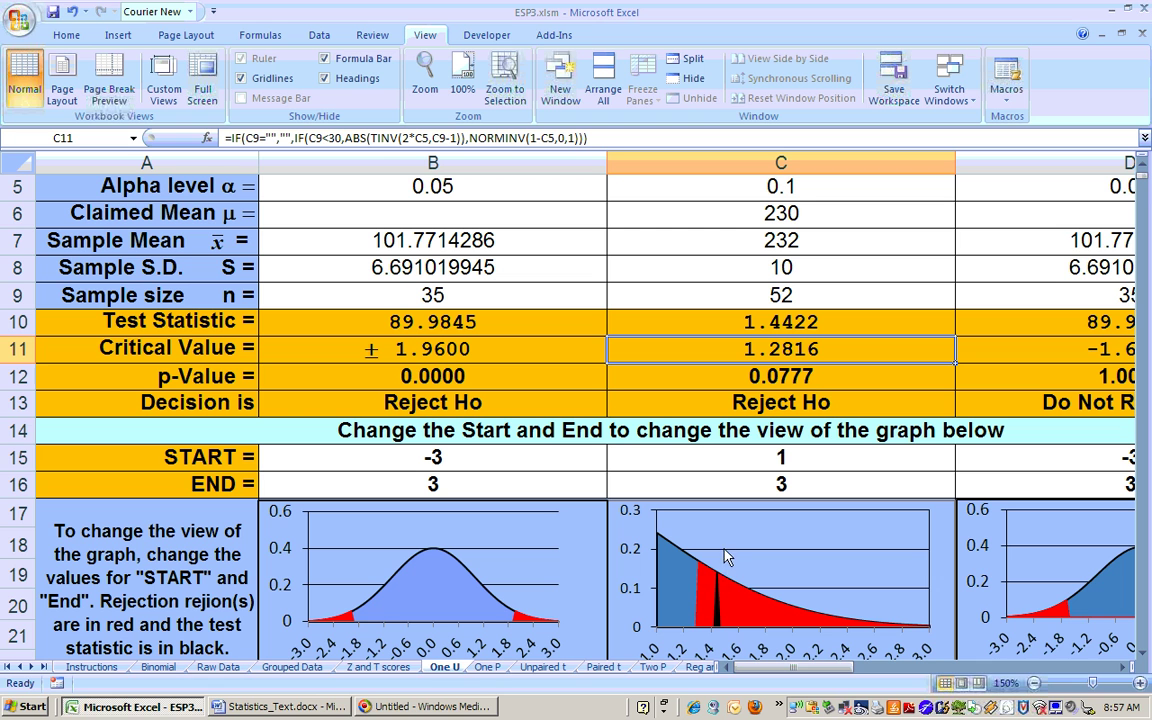
click(781, 321)
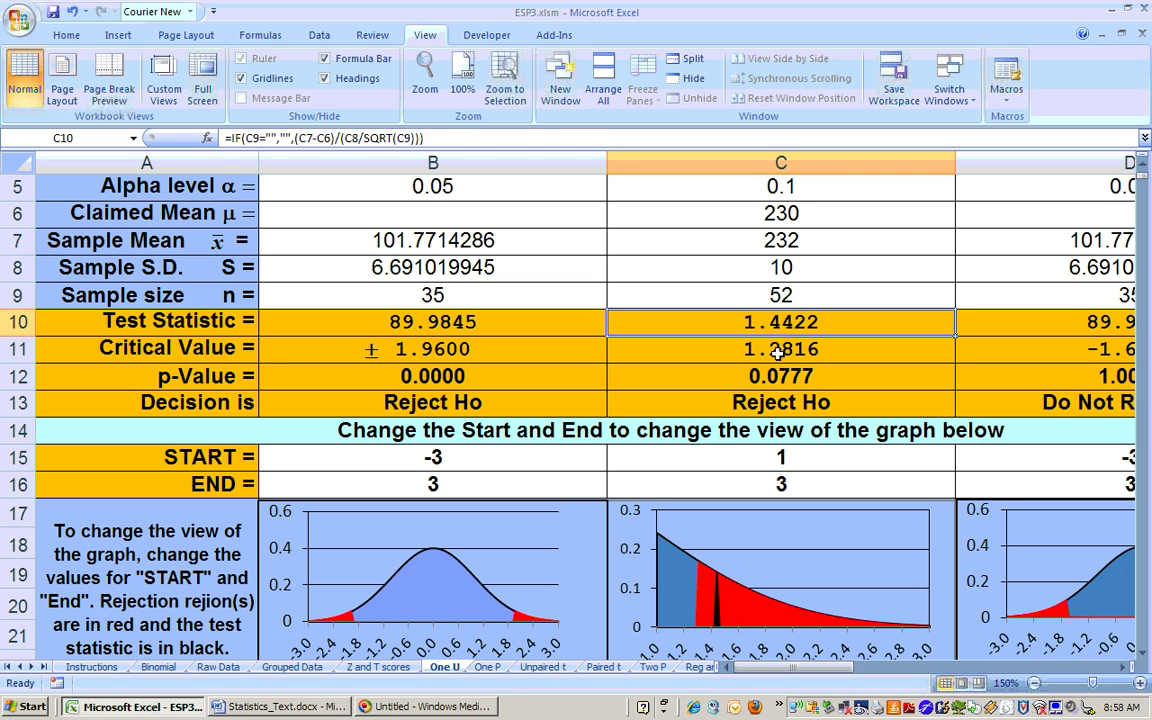
click(779, 350)
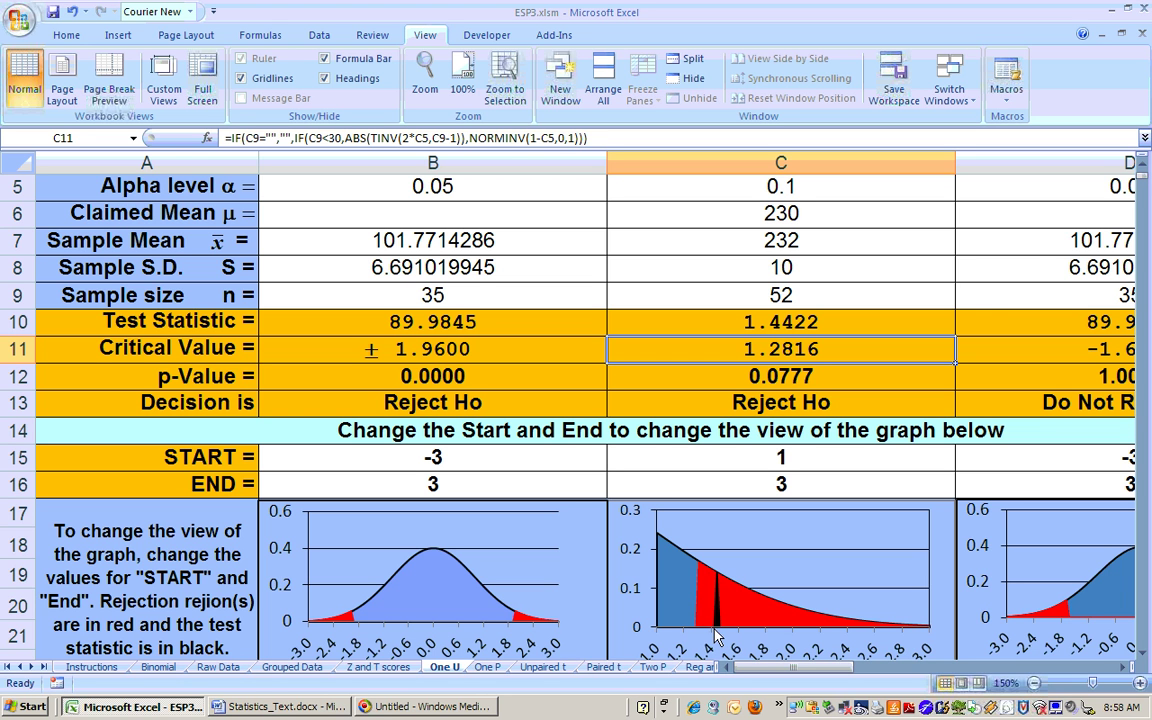
click(1142, 166)
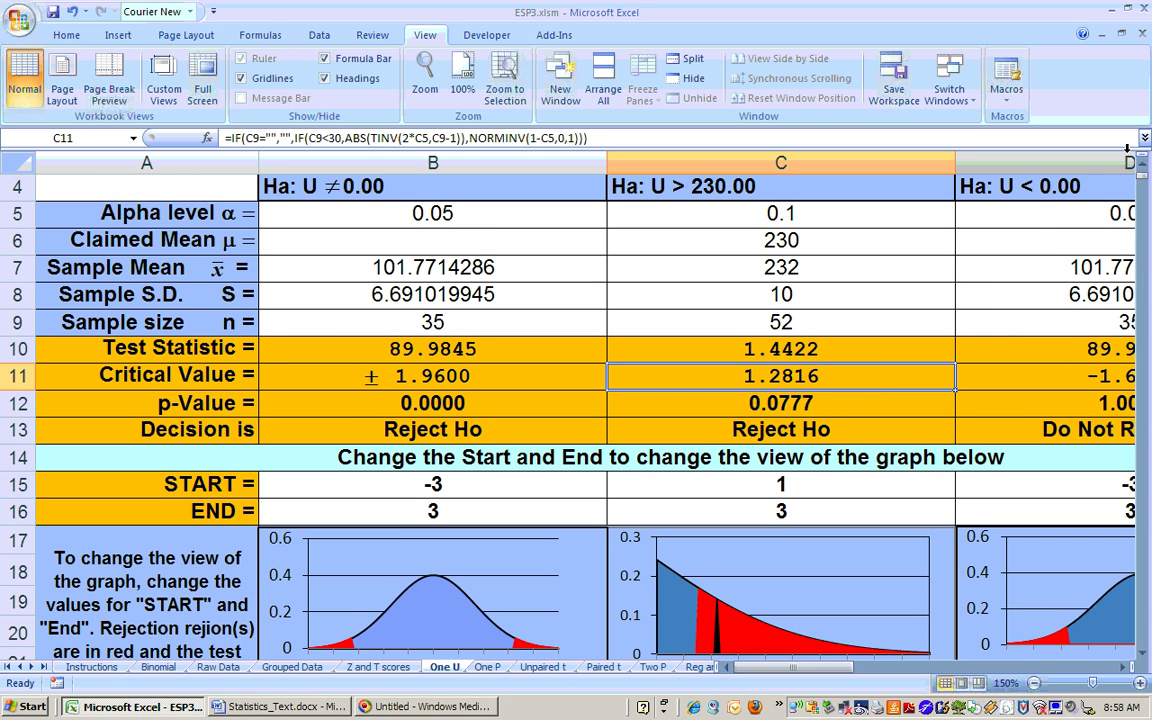
click(1142, 166)
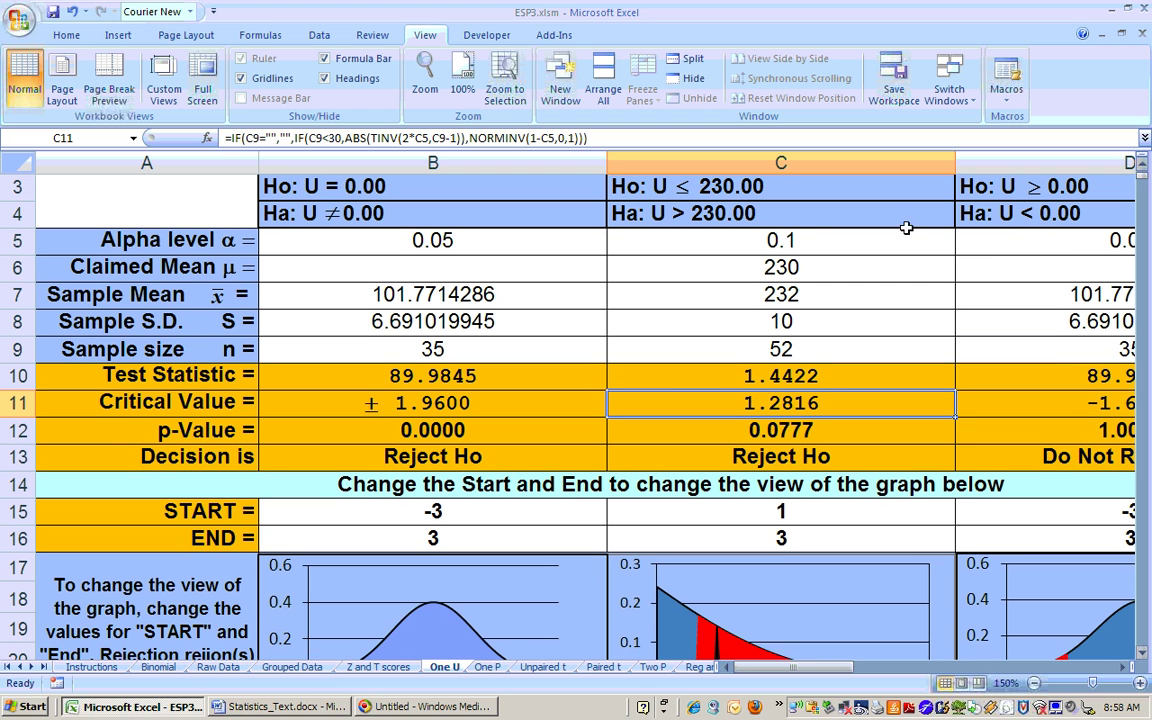
click(1142, 166)
click(618, 238)
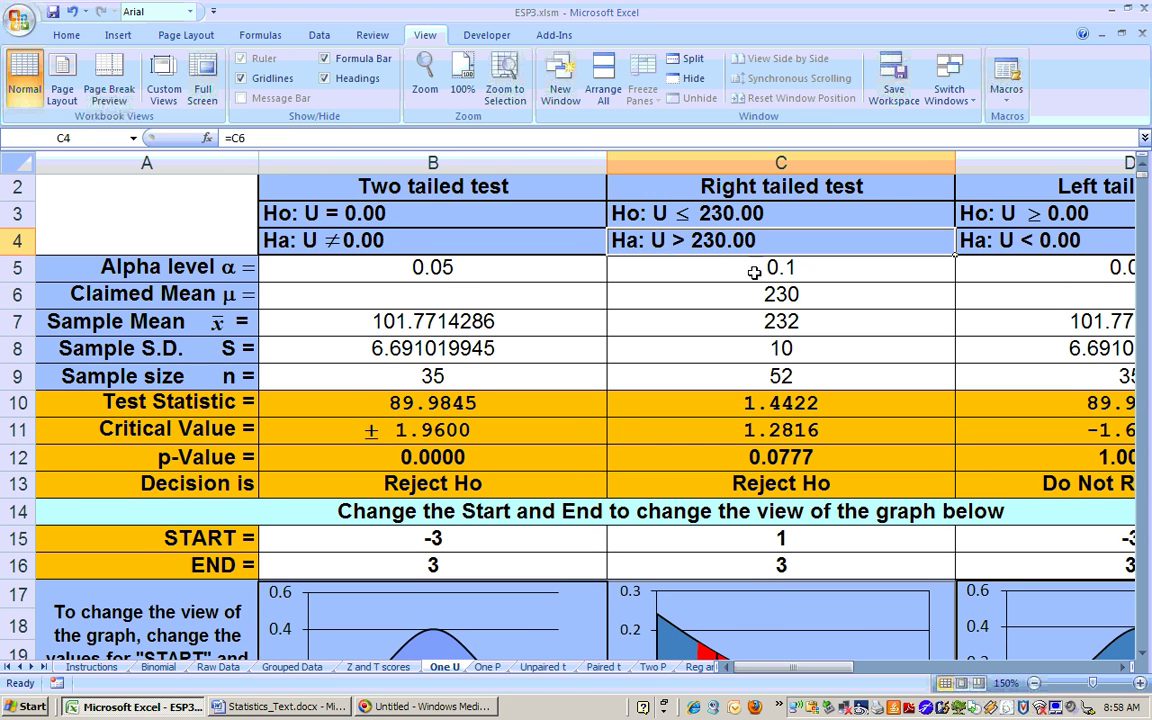
Step: Review the alpha of 0.1, the Ha formula and sample size 52, then switch to Word
click(761, 270)
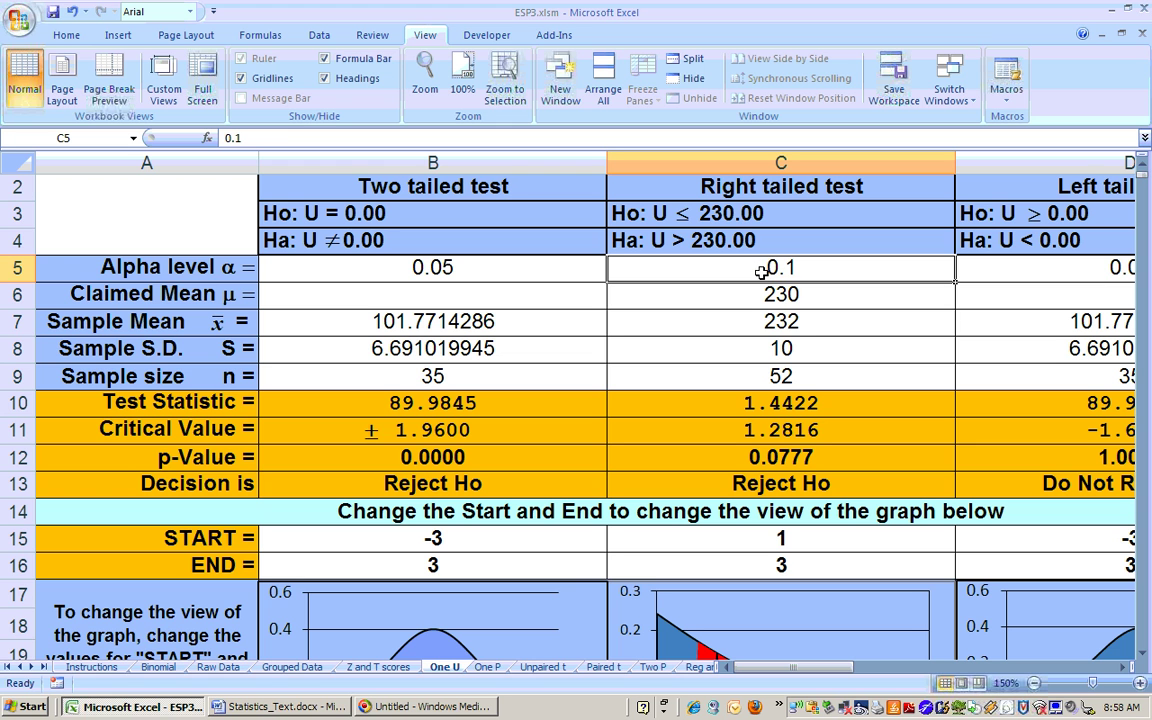
click(698, 241)
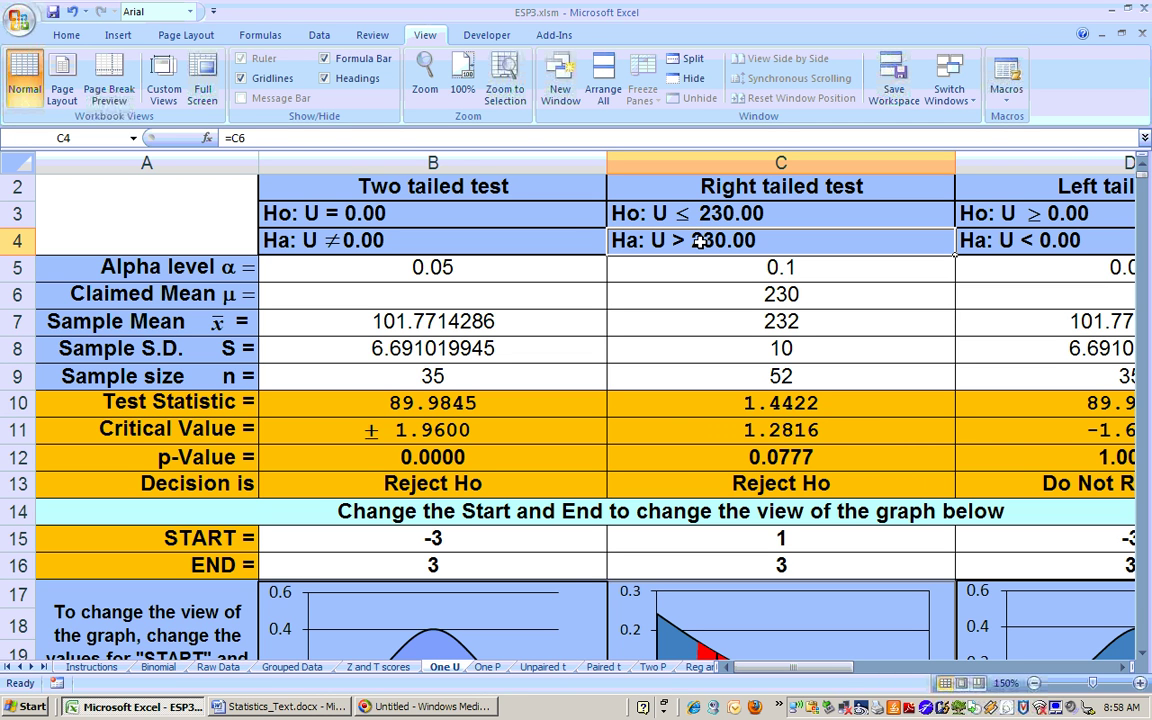
click(700, 373)
click(715, 247)
click(819, 262)
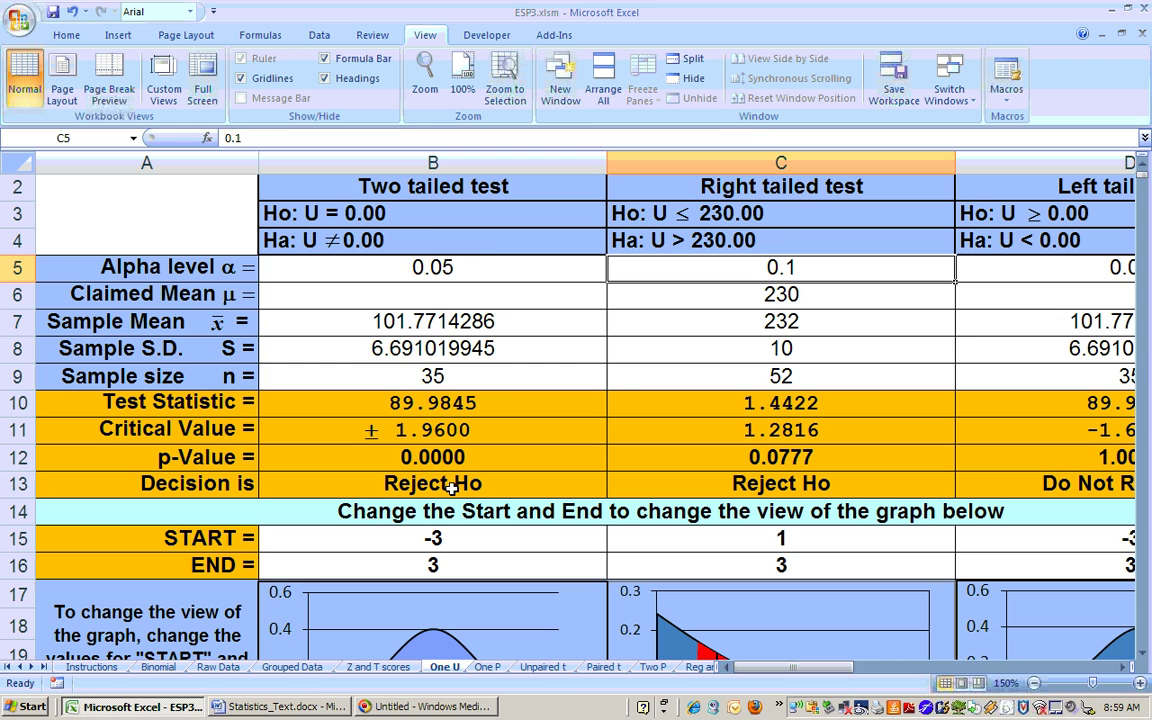
key(alt+Tab)
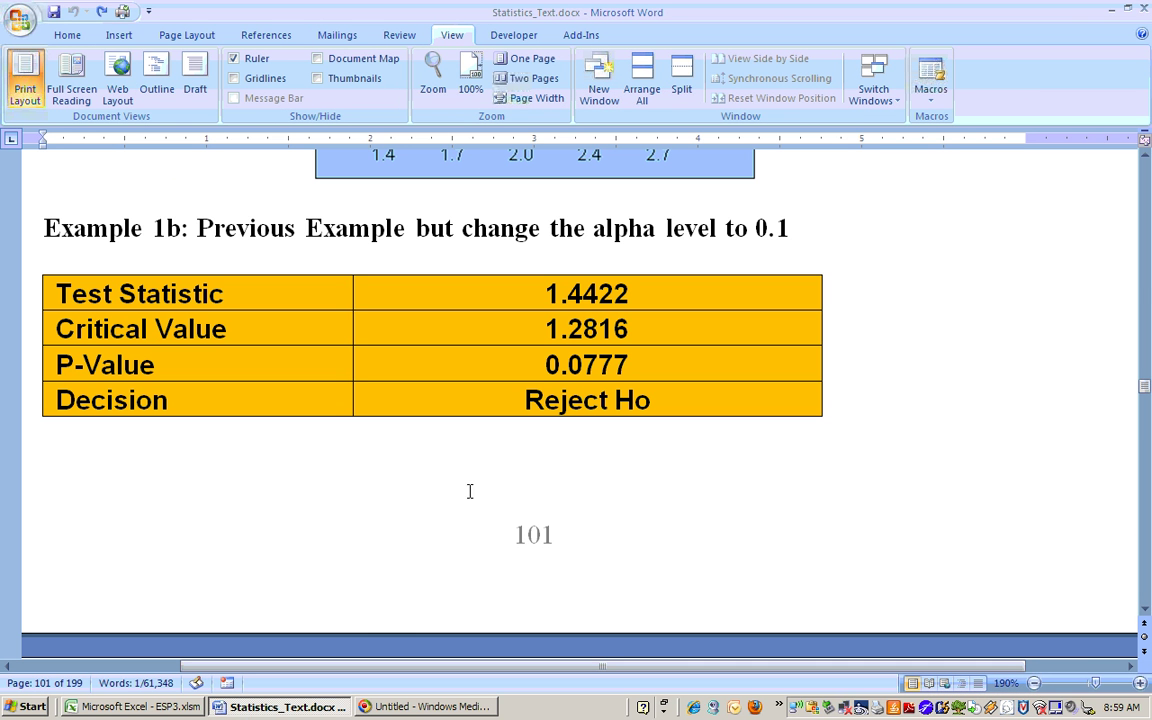